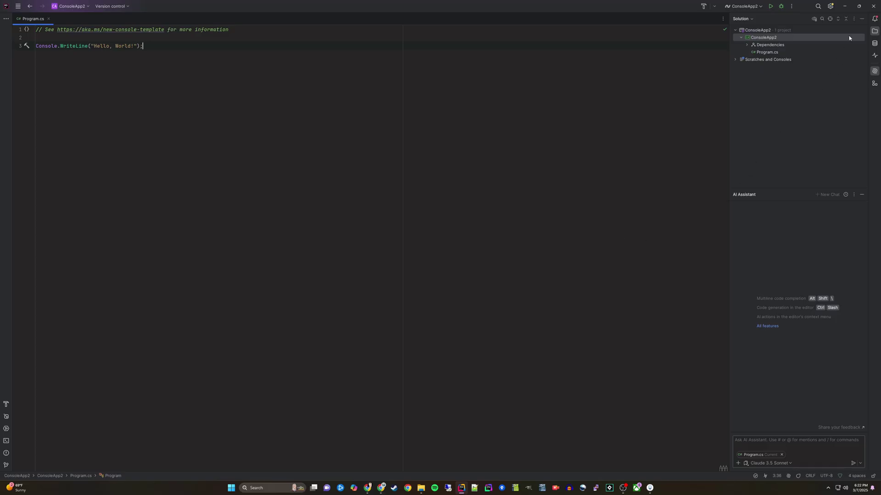
# Open Manage NuGet Packages for ConsoleApp2, then toggle the NuGet tool window off and on.
pyautogui.rightClick(770, 39)
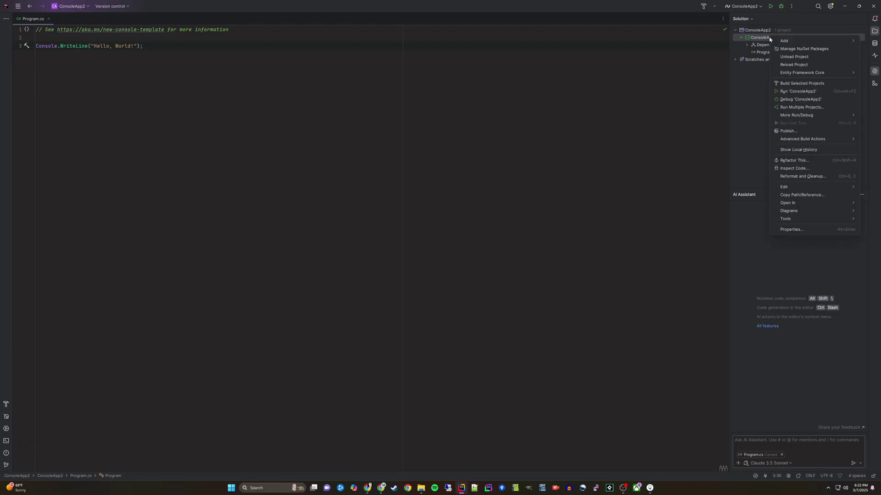
pyautogui.click(803, 49)
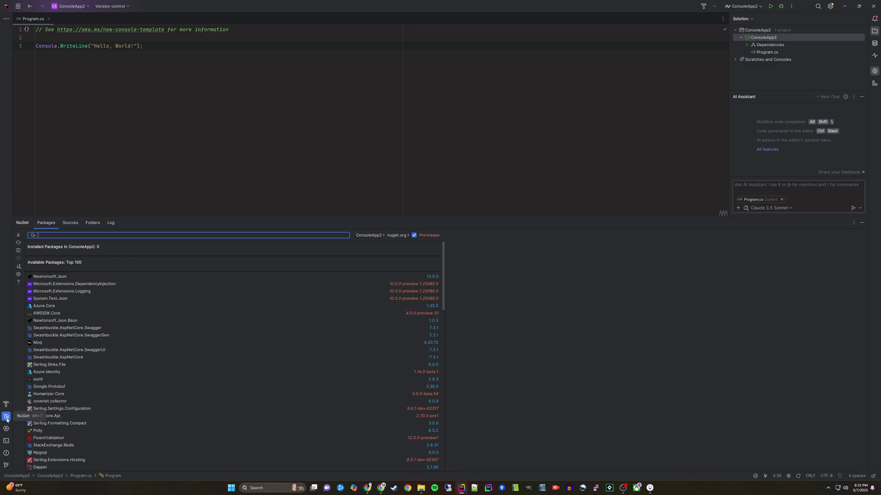
pyautogui.click(6, 416)
pyautogui.click(6, 416)
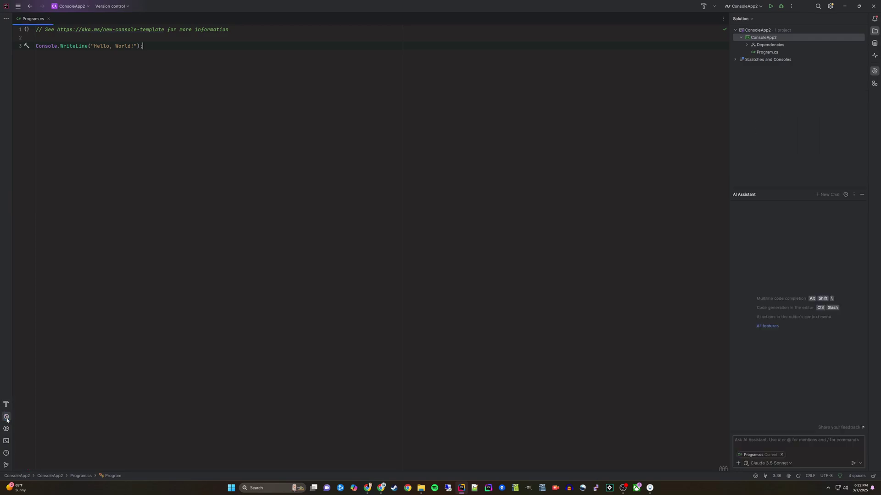
pyautogui.click(7, 417)
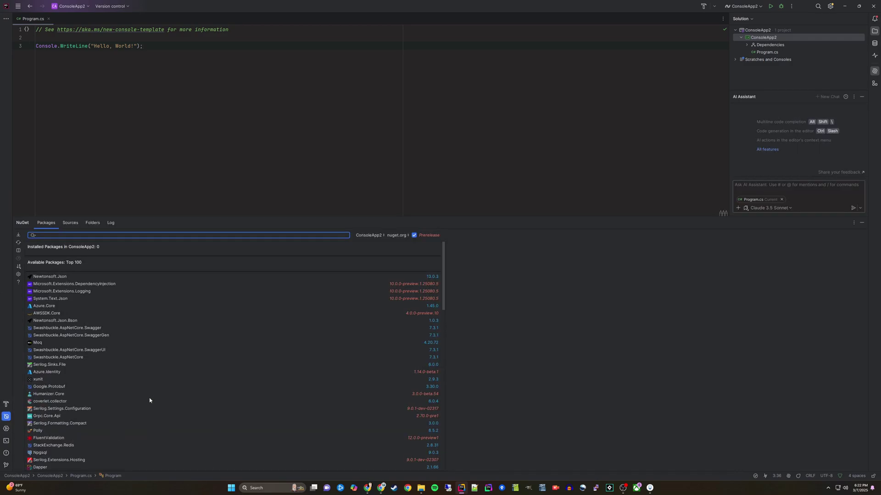
pyautogui.click(18, 6)
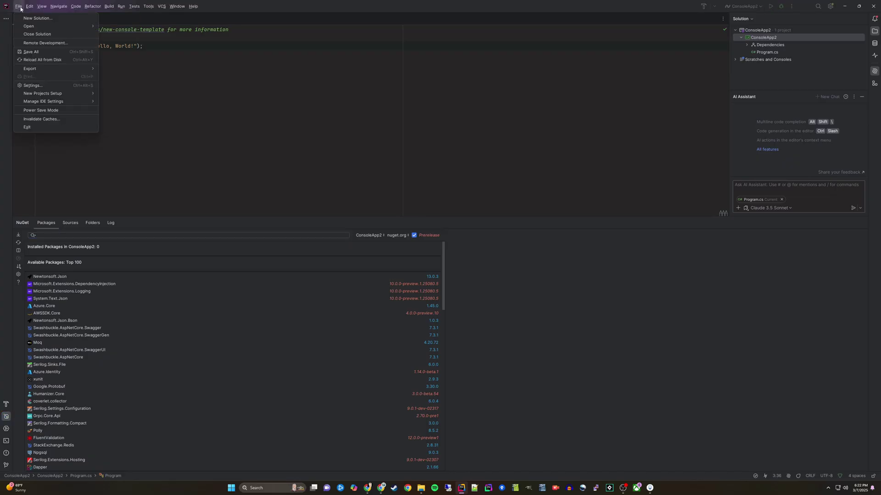
pyautogui.moveTo(60, 18)
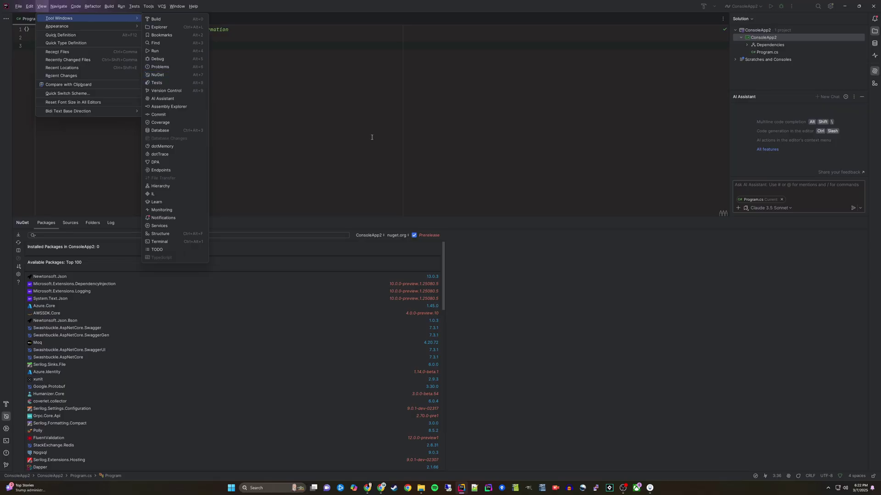
pyautogui.click(352, 153)
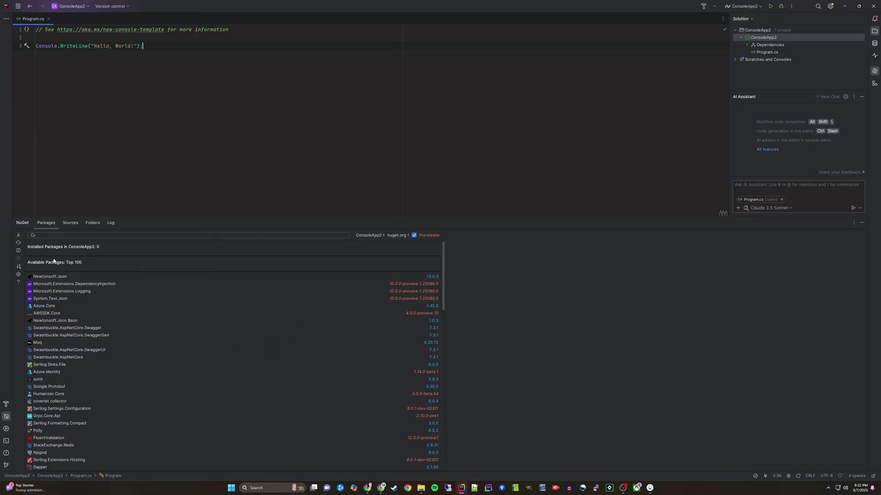
pyautogui.click(175, 235)
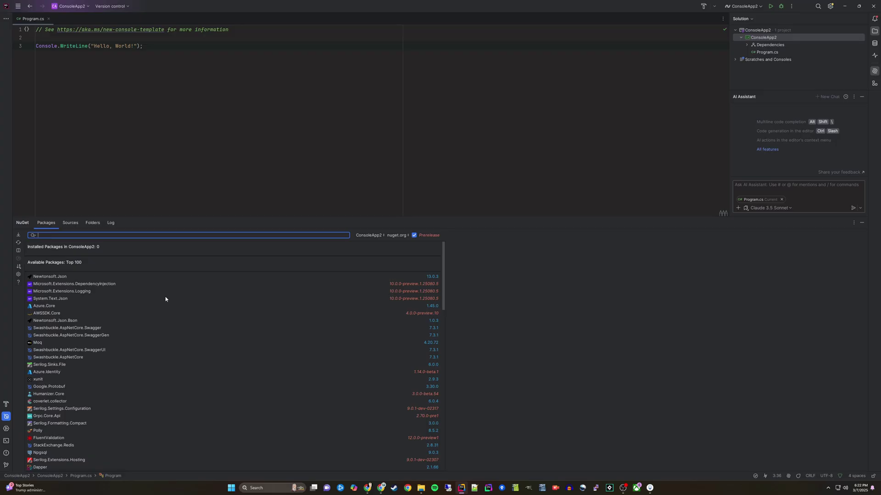
pyautogui.write('Newton')
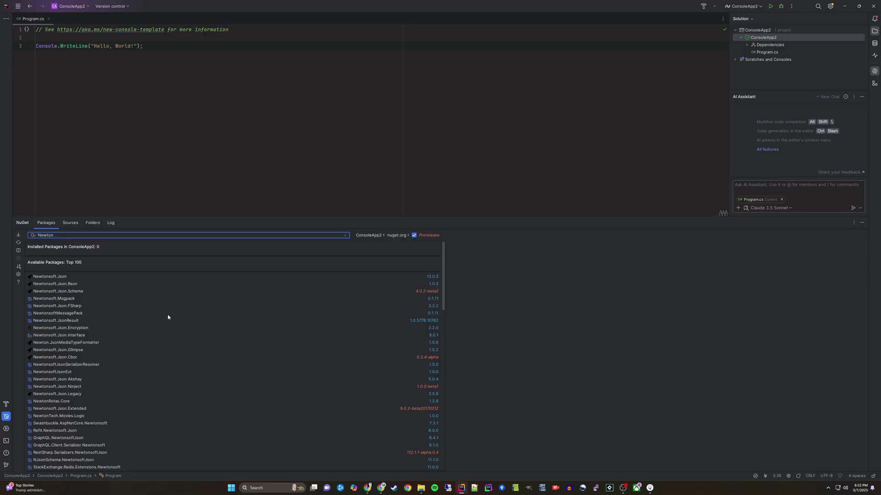
# Select the Newtonsoft.Json result from the 'Newton' search to view its 13.0.3 details.
pyautogui.click(56, 277)
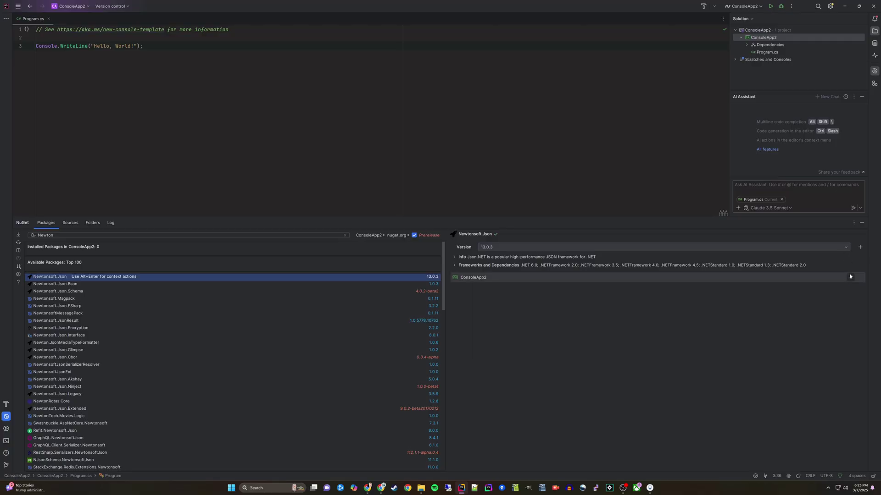
# Review Newtonsoft.Json versions, Info and Frameworks and Dependencies, then request adding 13.0.3 to ConsoleApp2.
pyautogui.click(846, 248)
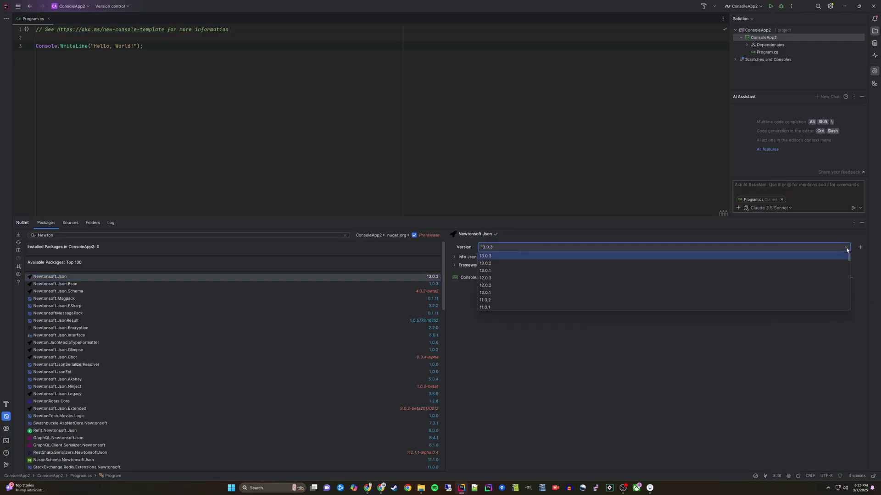
pyautogui.scroll(-5, 836, 262)
pyautogui.scroll(-5, 834, 265)
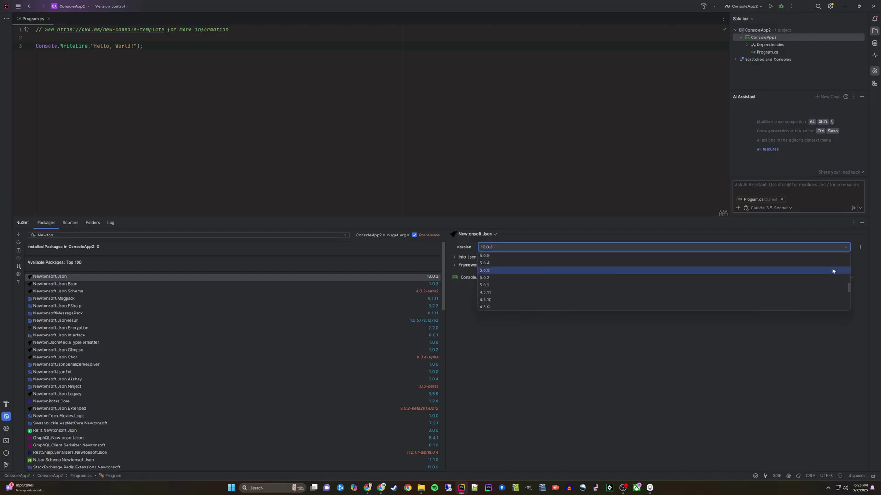
pyautogui.press('Escape')
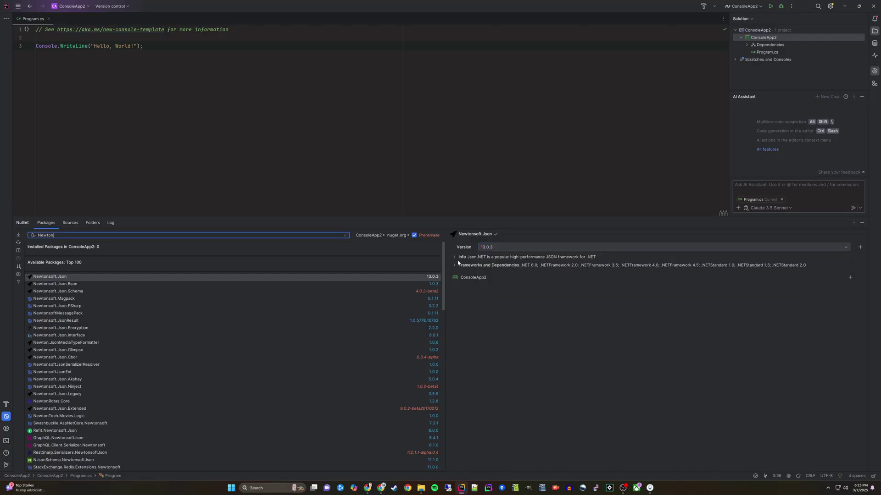
pyautogui.click(454, 257)
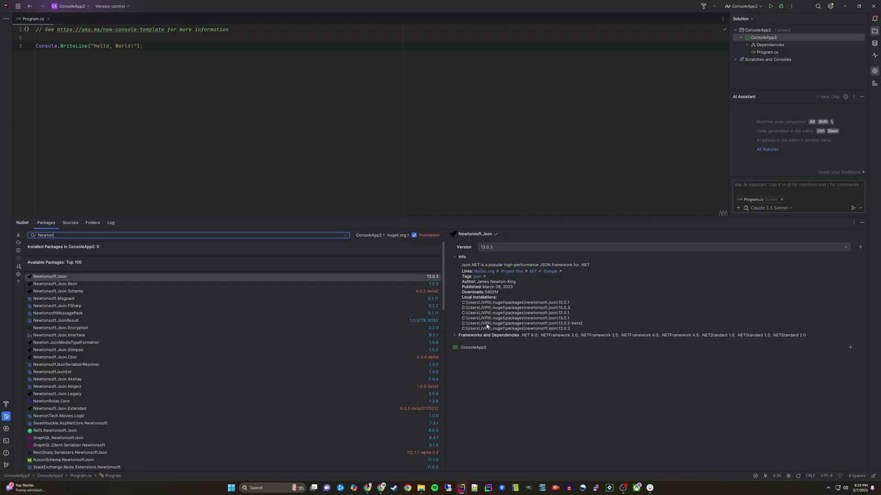
pyautogui.click(455, 336)
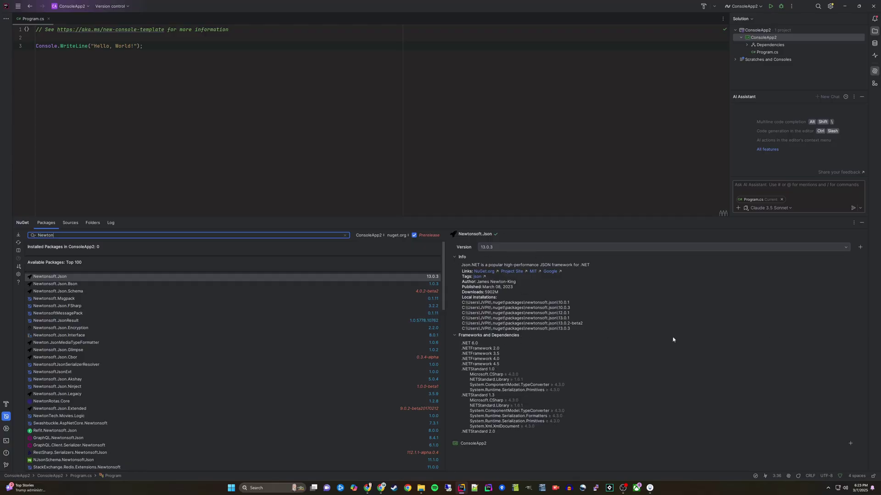
pyautogui.click(850, 444)
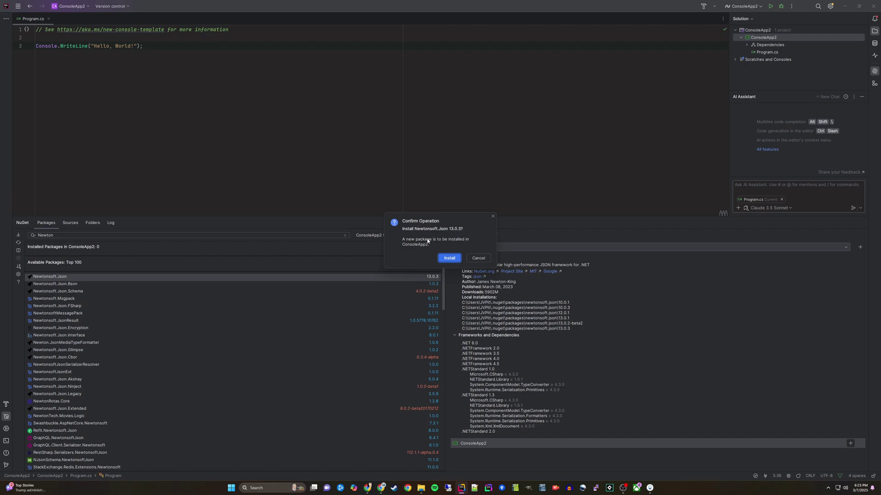
# Confirm the Newtonsoft.Json 13.0.3 install and clear the 'Newton' search text.
pyautogui.click(450, 259)
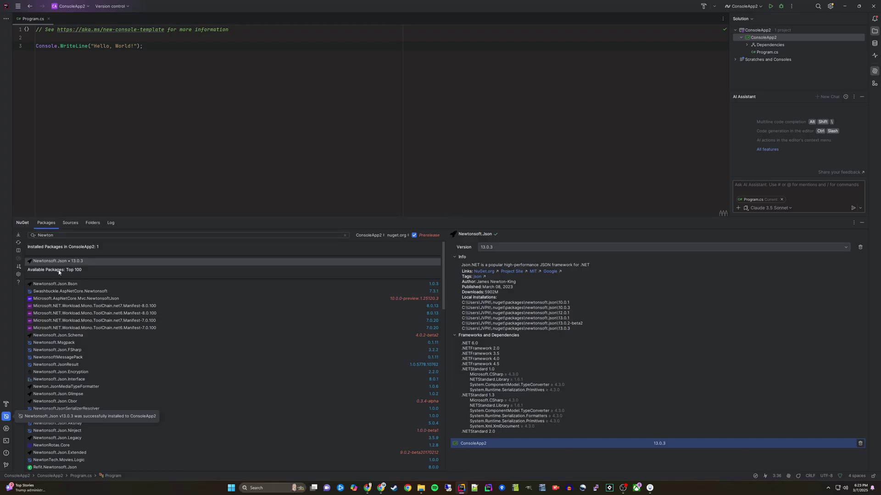
pyautogui.click(97, 235)
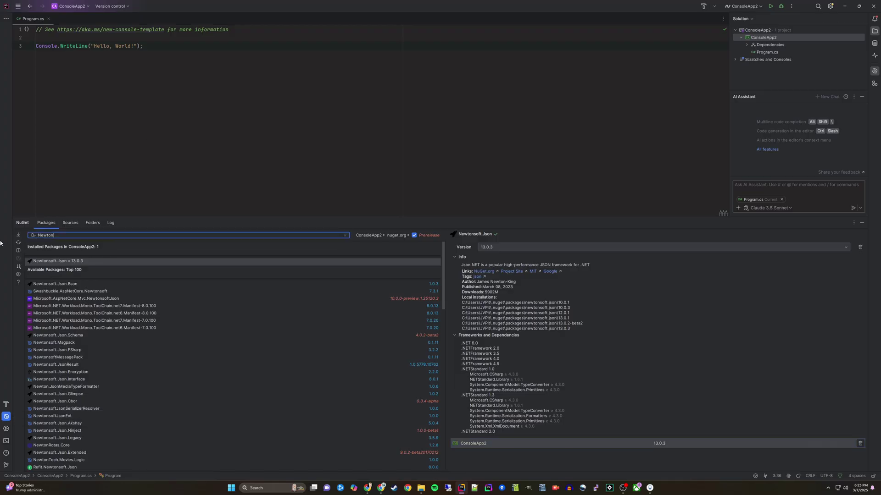
pyautogui.click(345, 235)
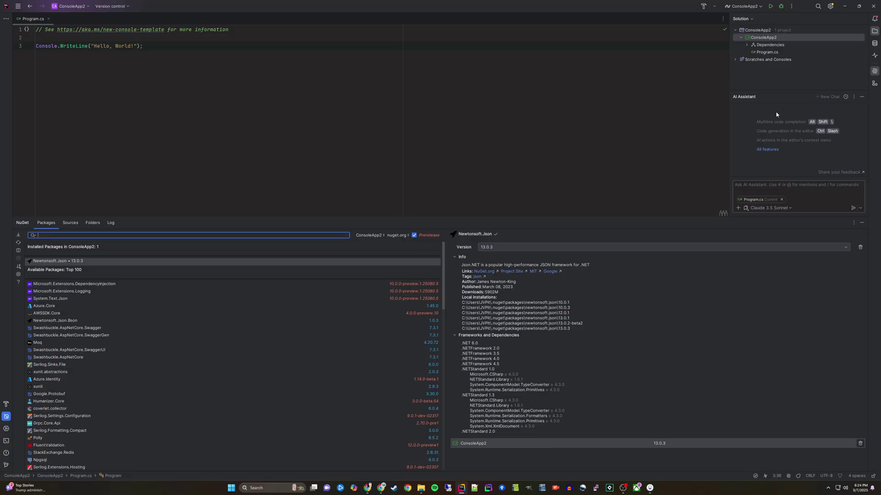
# Expand Dependencies > .NET 8.0 > Packages, closing AI Assistant and widening the Solution Explorer panel.
pyautogui.click(748, 45)
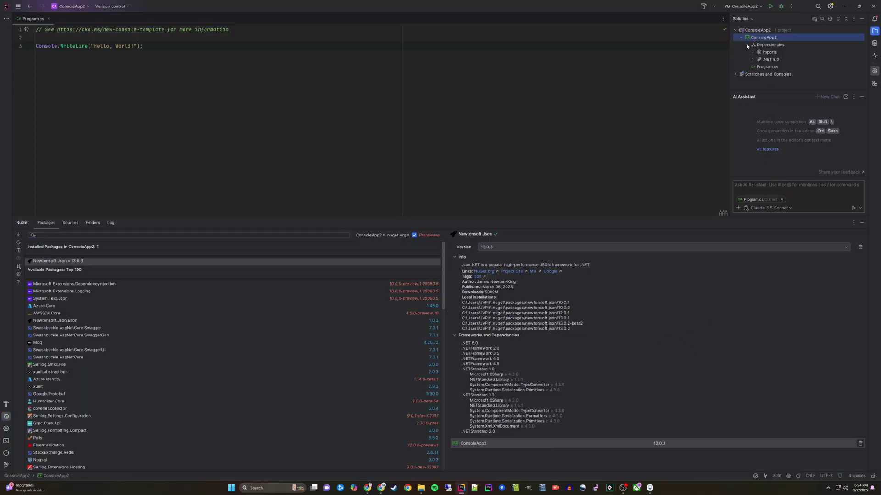
pyautogui.click(753, 53)
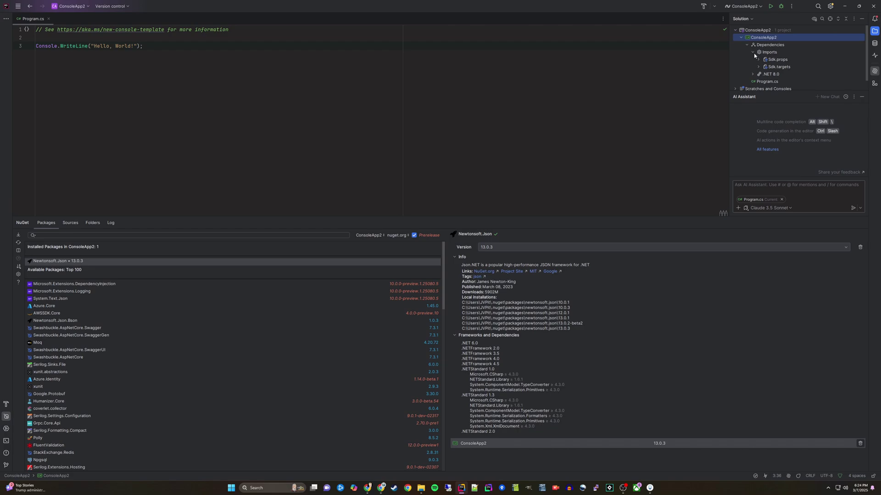
pyautogui.click(754, 54)
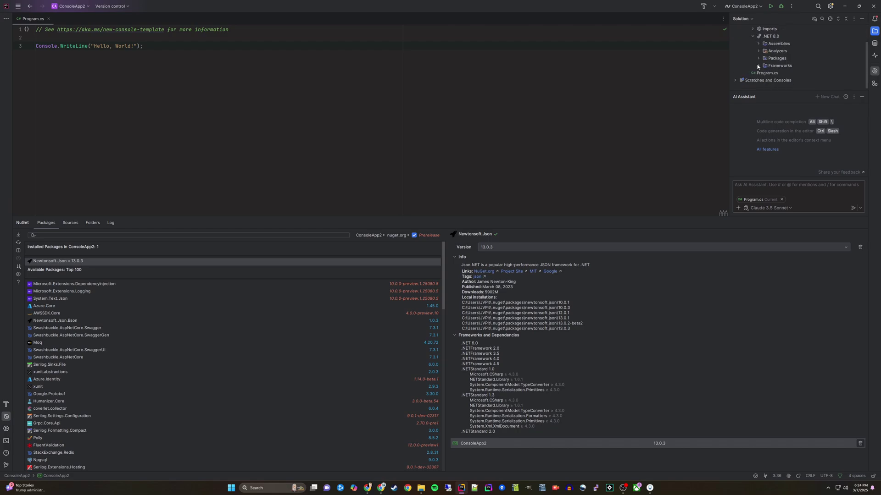
pyautogui.click(862, 97)
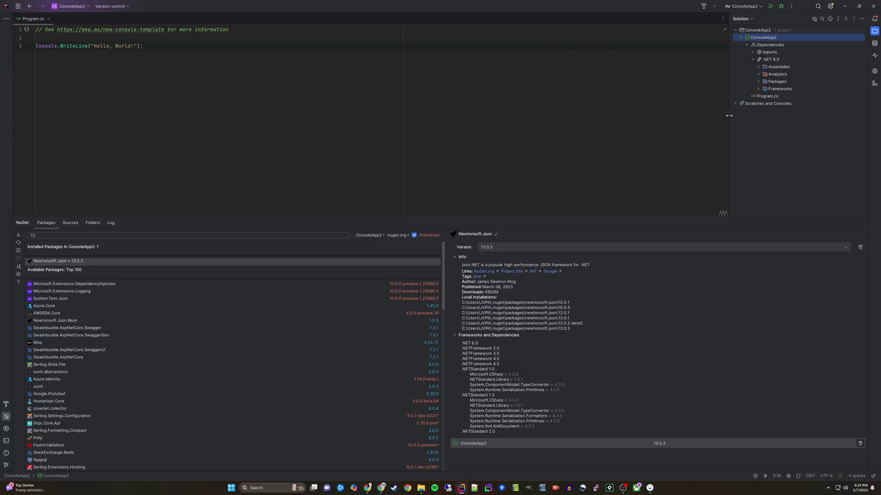
pyautogui.moveTo(731, 117); pyautogui.dragTo(648, 117)
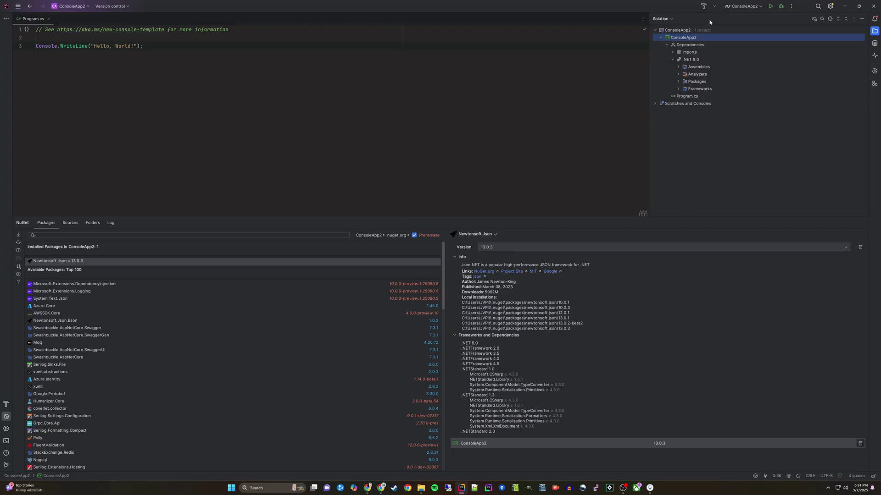
pyautogui.click(679, 82)
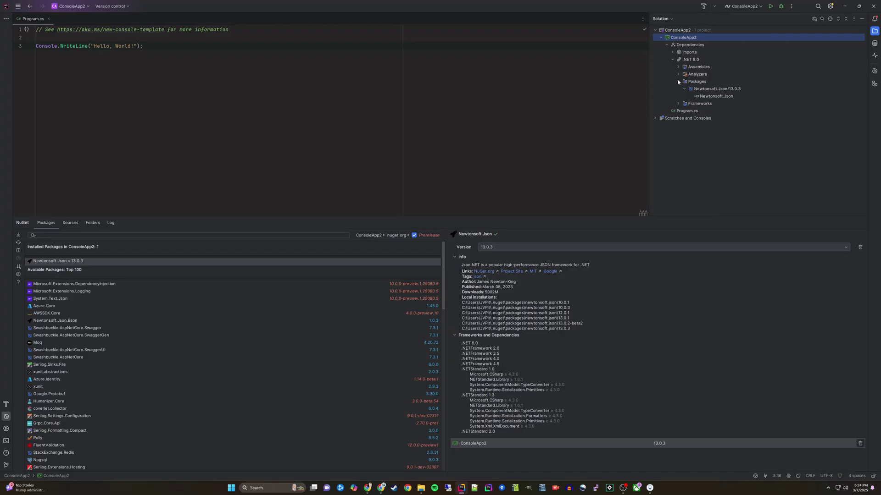